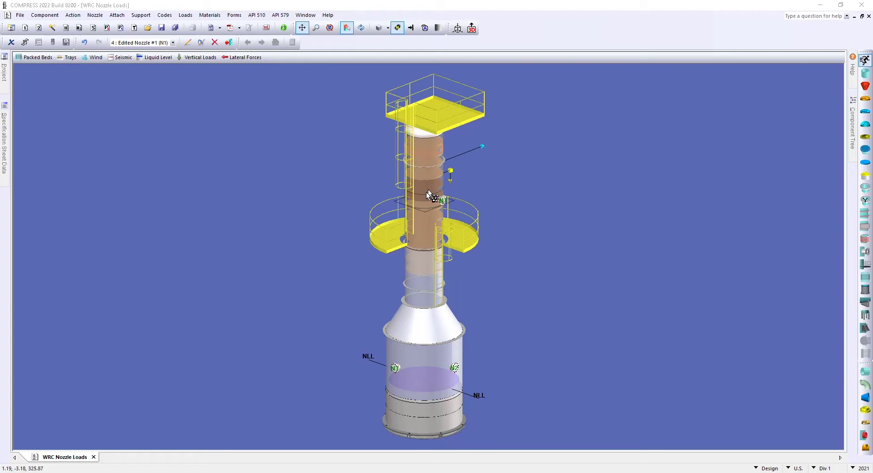
Zoom to nozzle N1 on Cylinder #2, open its settings, and bring up its WRC 537 local stress load cases
{"action": "scroll", "coordinate": [459, 200], "scroll_direction": "up", "scroll_amount": 5}
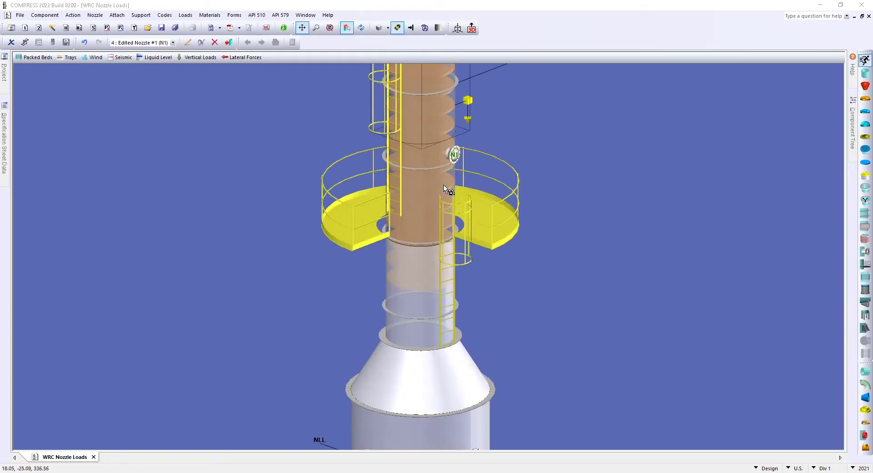
{"action": "scroll", "coordinate": [445, 223], "scroll_direction": "down", "scroll_amount": 3}
{"action": "scroll", "coordinate": [432, 254], "scroll_direction": "up", "scroll_amount": 8}
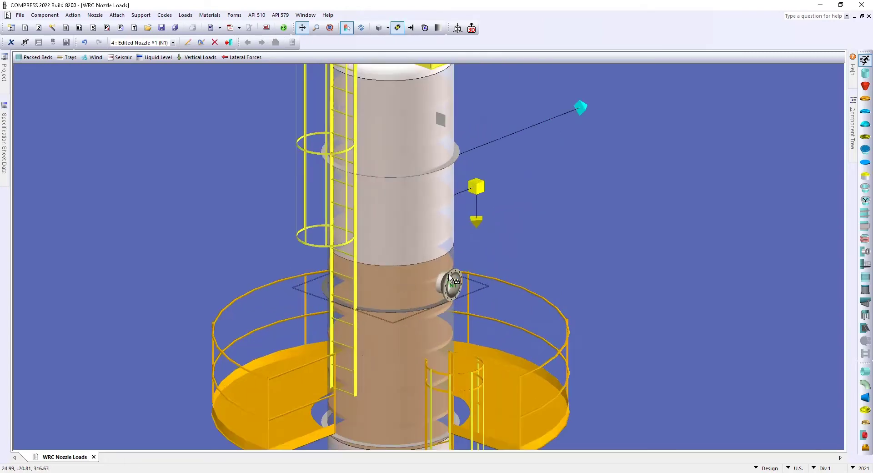
{"action": "left_click_drag", "start_coordinate": [420, 208], "coordinate": [434, 212]}
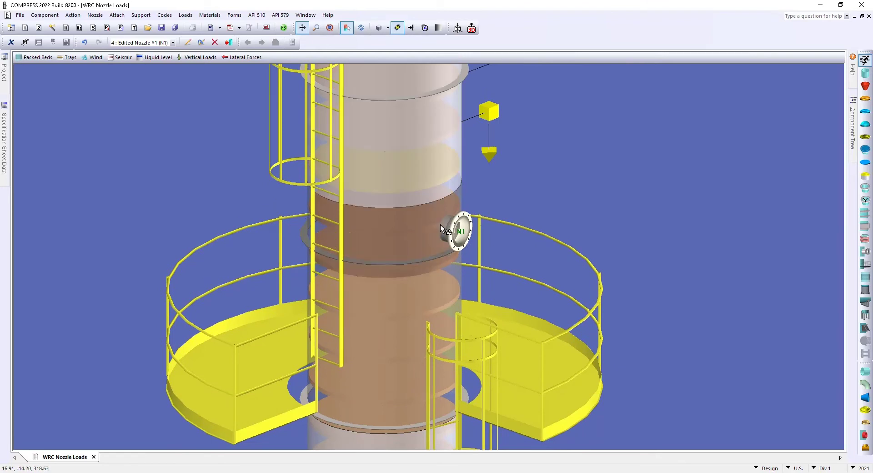
{"action": "right_click", "coordinate": [443, 224]}
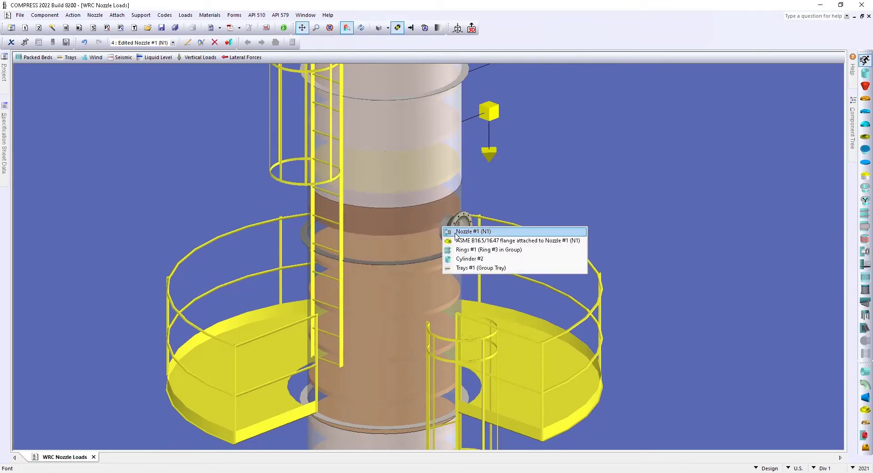
{"action": "left_click", "coordinate": [451, 232]}
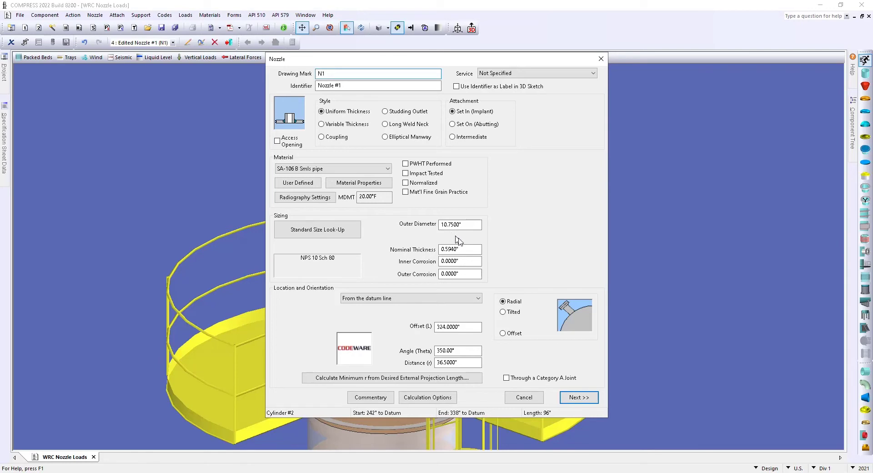
{"action": "left_click", "coordinate": [578, 398]}
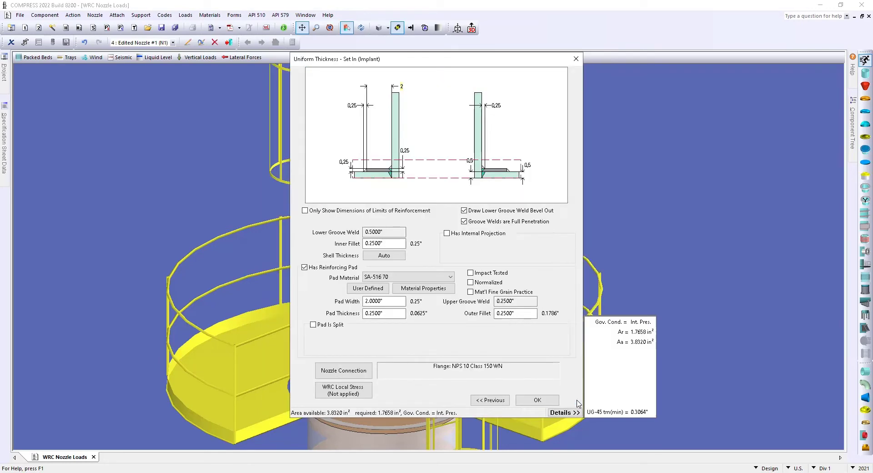
{"action": "left_click", "coordinate": [339, 393]}
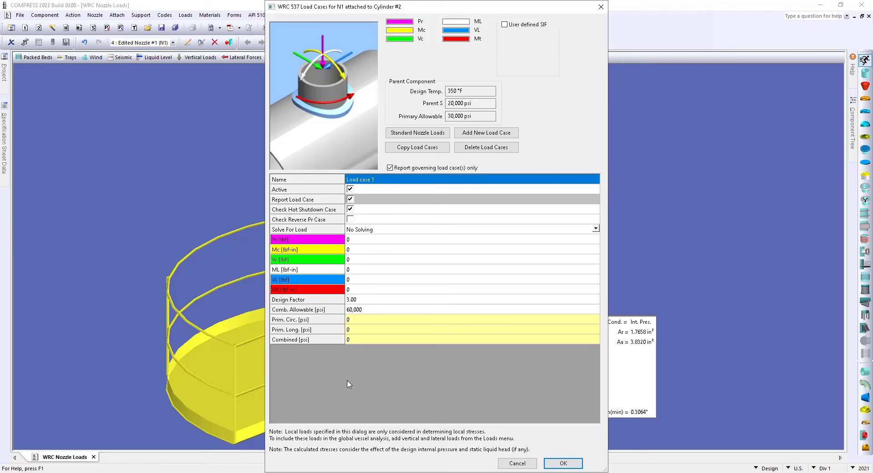
Rename 'Load case 1' to 'Operating Condition'
{"action": "left_click", "coordinate": [373, 179]}
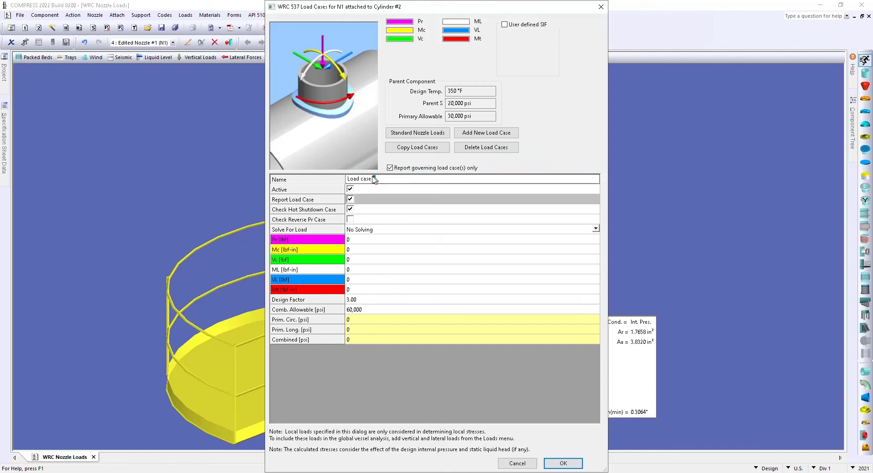
{"action": "left_click_drag", "start_coordinate": [374, 178], "coordinate": [338, 179]}
{"action": "type", "text": "Operating Condition"}
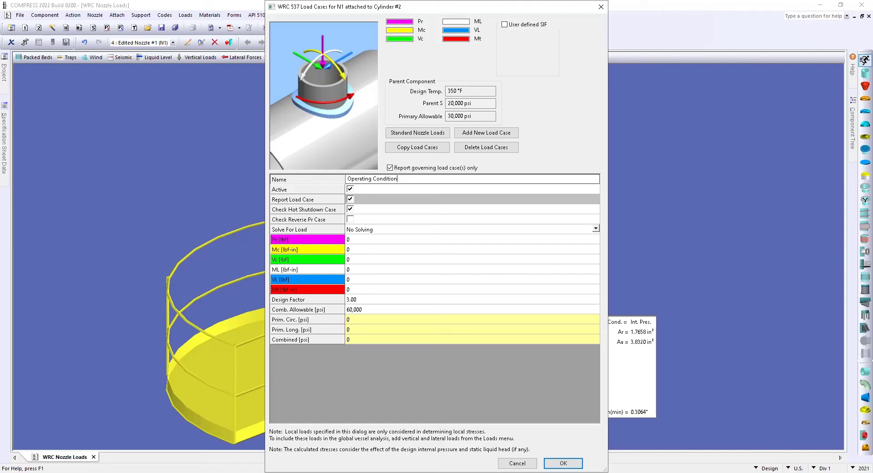
{"action": "left_click", "coordinate": [364, 241]}
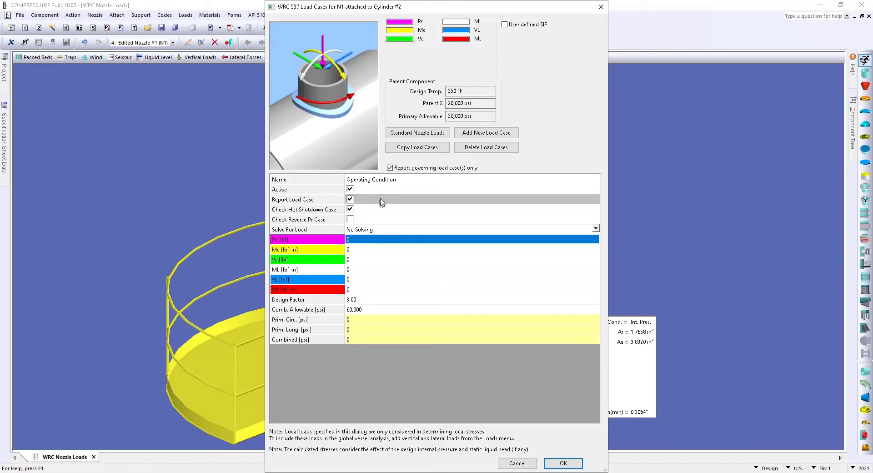
Check the Standard Nozzle Loads table with API 660 as the data set, then cancel without applying
{"action": "left_click", "coordinate": [414, 134]}
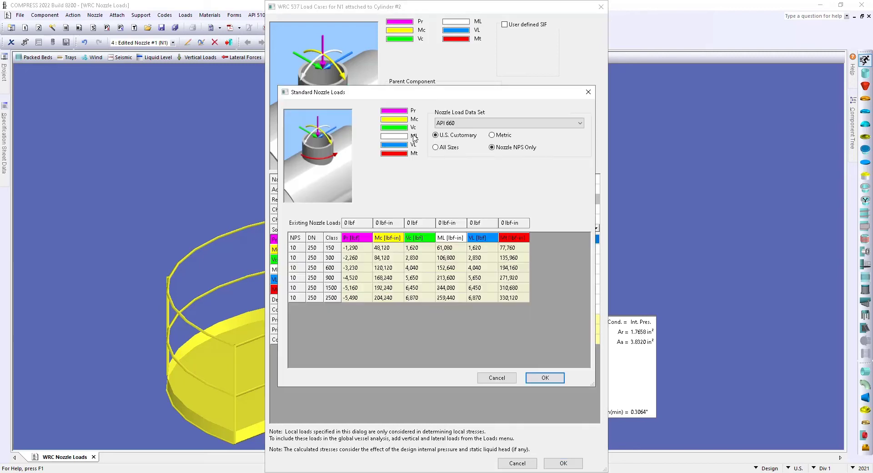
{"action": "left_click", "coordinate": [551, 129]}
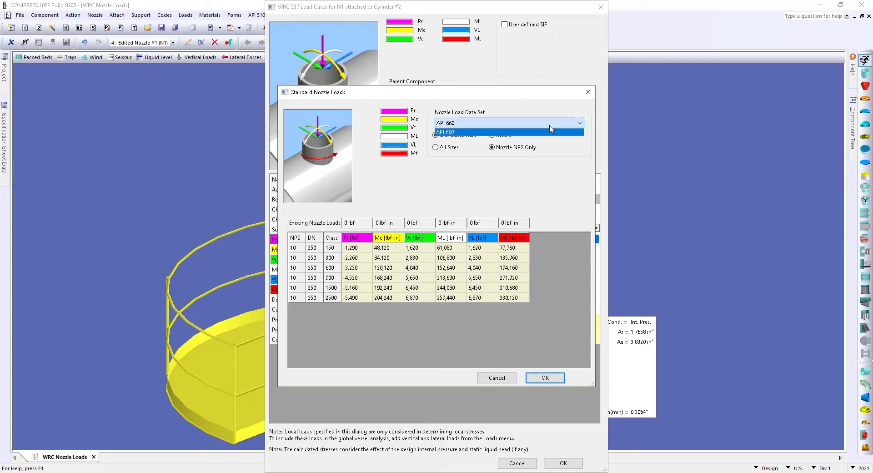
{"action": "left_click", "coordinate": [552, 131]}
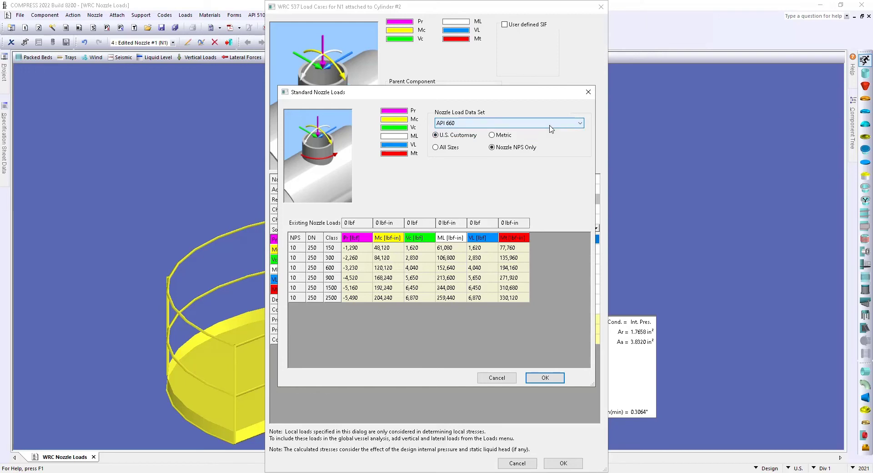
{"action": "left_click", "coordinate": [498, 378]}
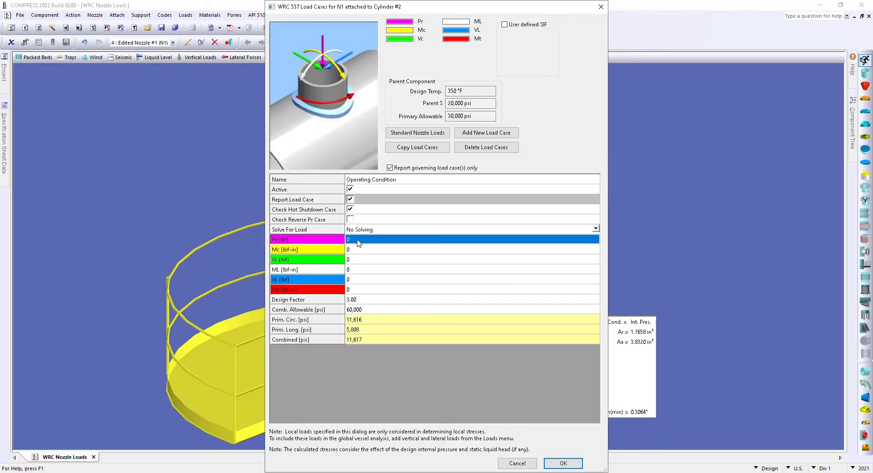
Enter 1,000 for each of Pr, Mc, Vc, ML, VL and Mt
{"action": "type", "text": "1000"}
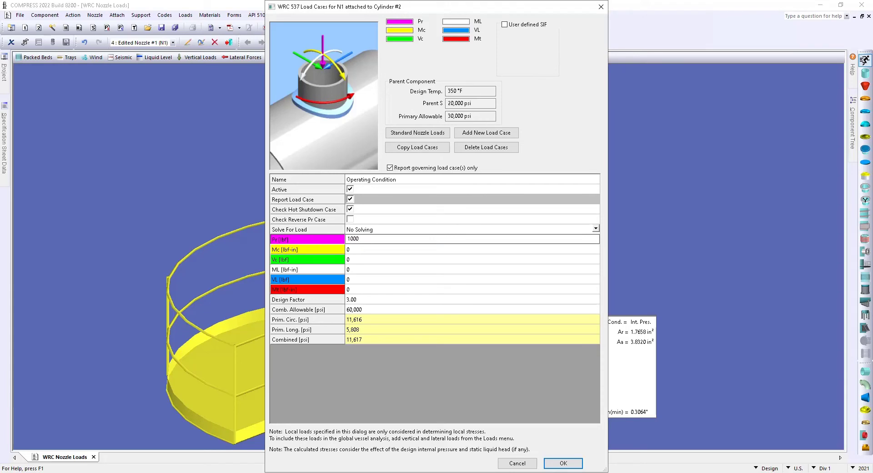
{"action": "key", "text": "Return"}
{"action": "type", "text": "1000"}
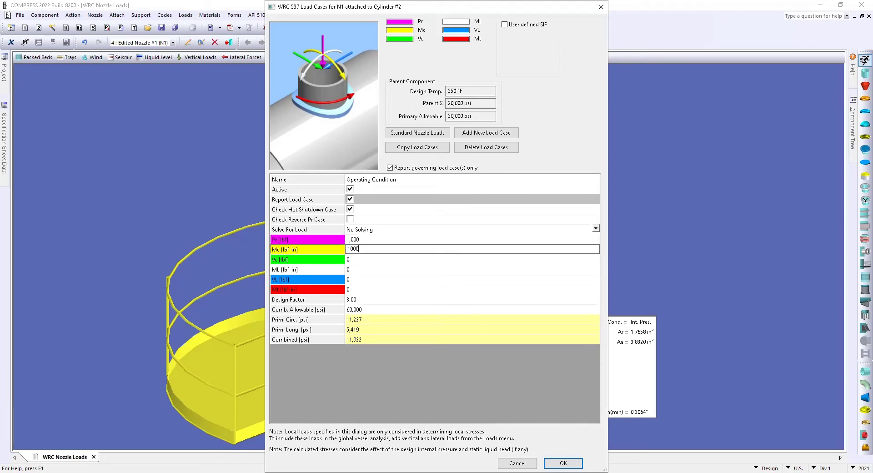
{"action": "key", "text": "Return"}
{"action": "type", "text": "1000"}
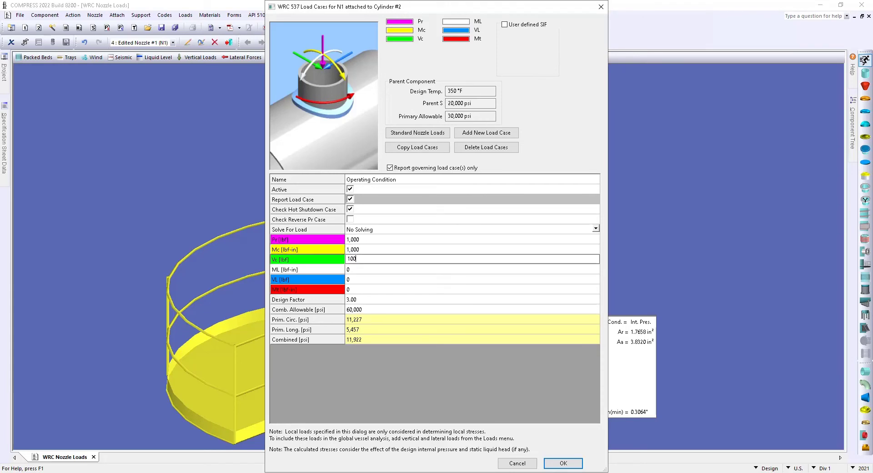
{"action": "key", "text": "Return"}
{"action": "type", "text": "1000"}
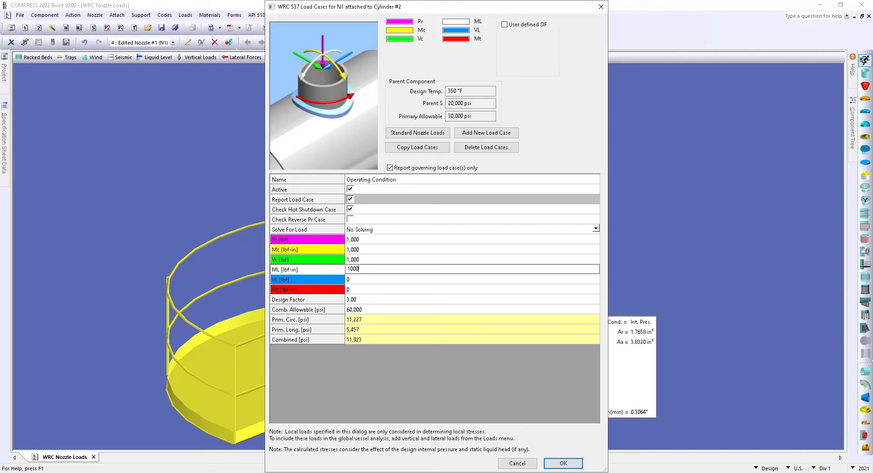
{"action": "key", "text": "Return"}
{"action": "type", "text": "1000"}
{"action": "key", "text": "Return"}
{"action": "type", "text": "1000"}
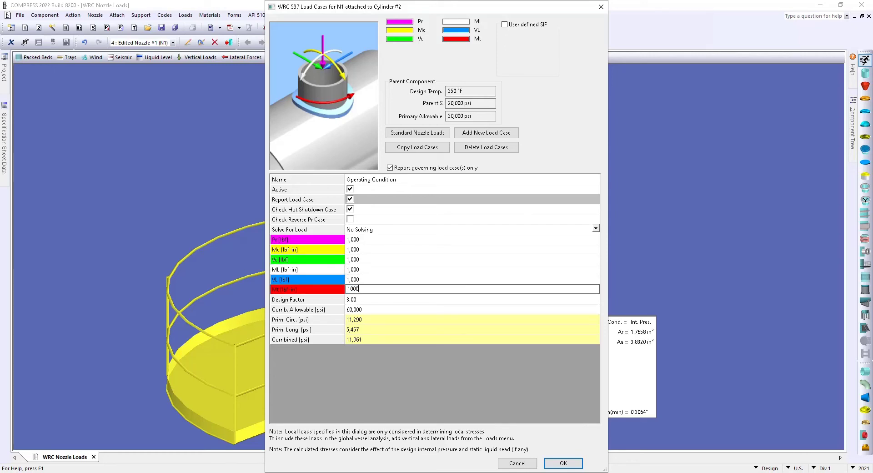
{"action": "key", "text": "Return"}
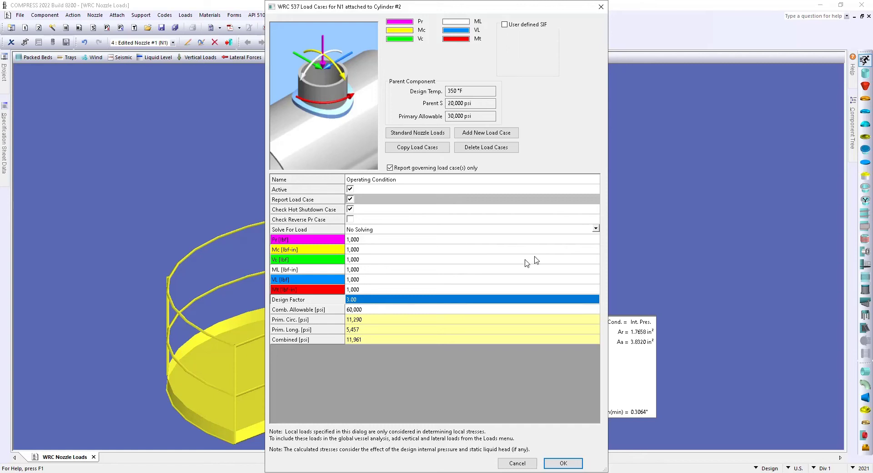
Set Solve For Load to Pr, giving a maximum radial load of 23,326 lbf
{"action": "left_click", "coordinate": [596, 230]}
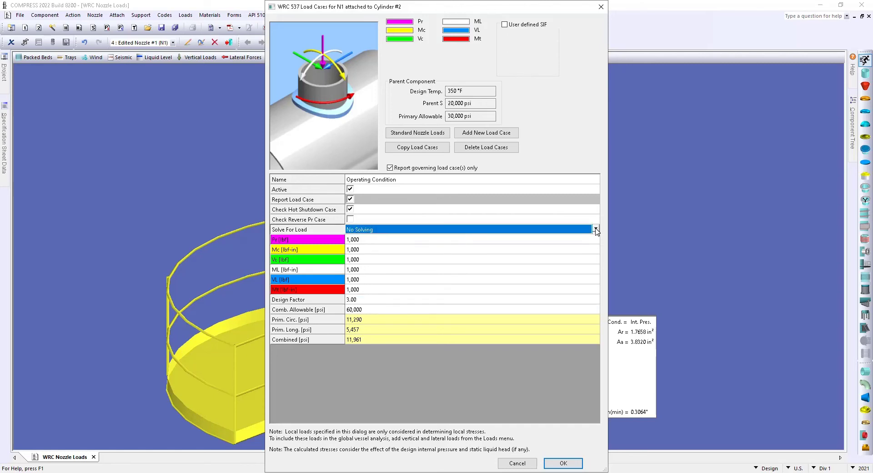
{"action": "left_click", "coordinate": [596, 231]}
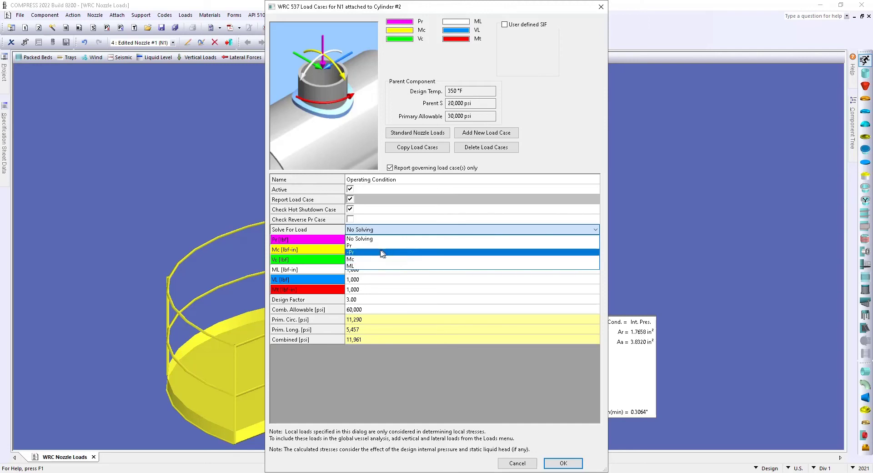
{"action": "left_click", "coordinate": [363, 246]}
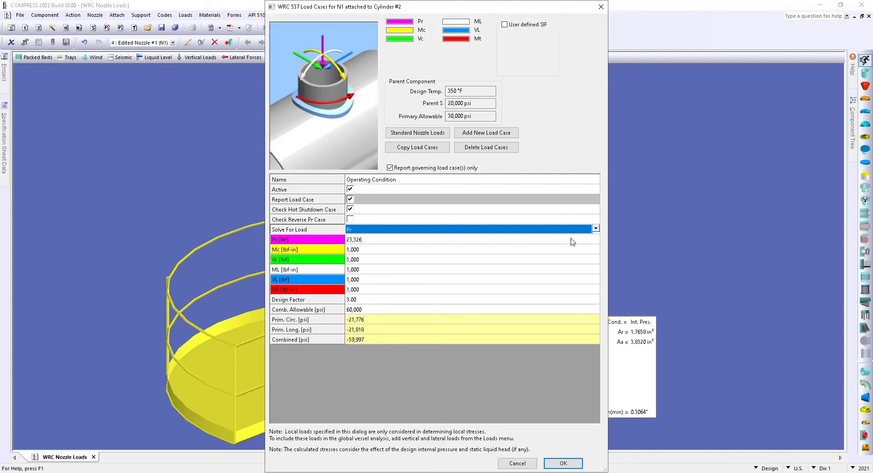
Switch Solve For Load back to No Solving, keeping Pr at 23,326 lbf
{"action": "left_click", "coordinate": [595, 228]}
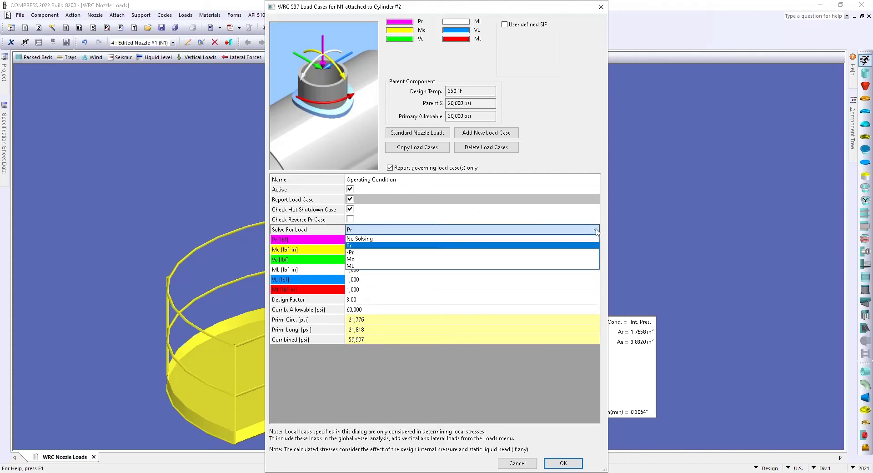
{"action": "left_click", "coordinate": [376, 238]}
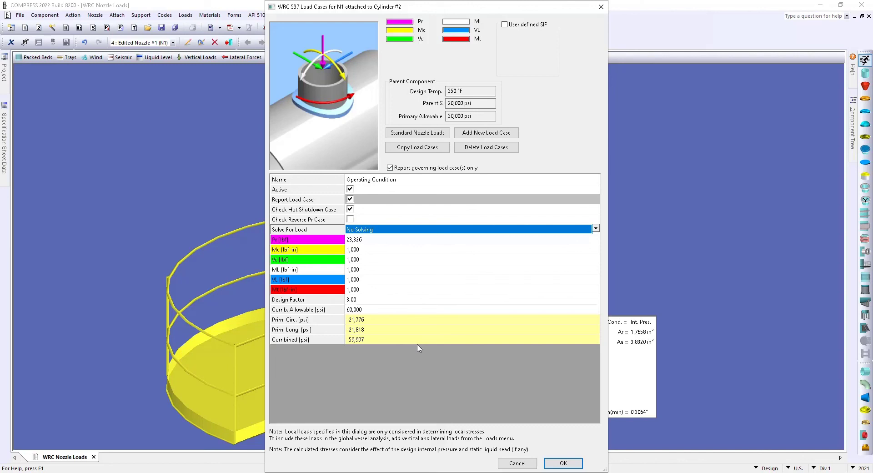
Accept the WRC 537 load cases and nozzle details, then zoom out to see N1's load arrows
{"action": "left_click", "coordinate": [563, 463]}
{"action": "left_click", "coordinate": [537, 400]}
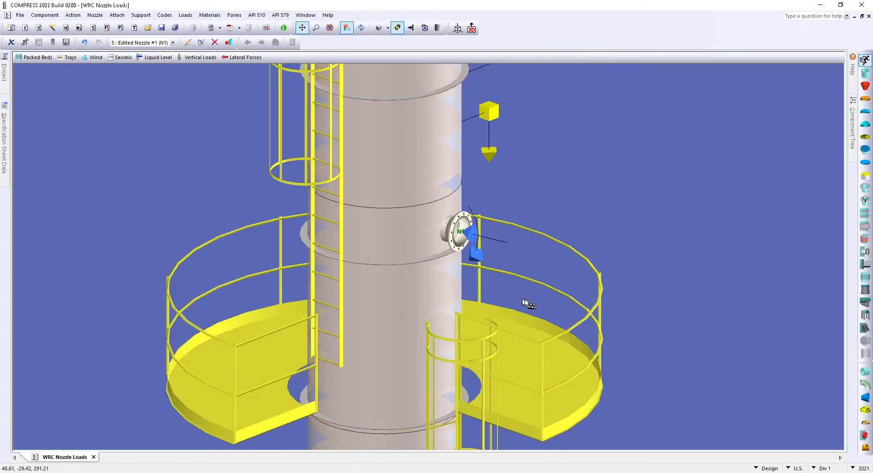
{"action": "scroll", "coordinate": [545, 291], "scroll_direction": "down", "scroll_amount": 3}
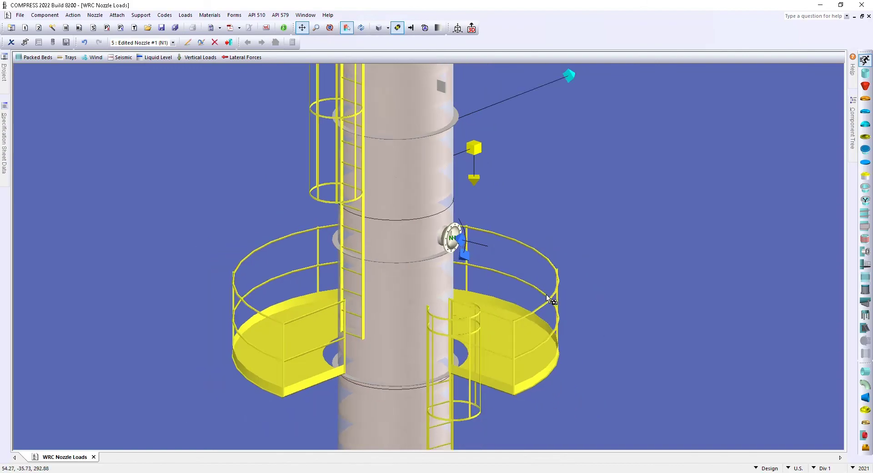
{"action": "scroll", "coordinate": [554, 320], "scroll_direction": "down", "scroll_amount": 3}
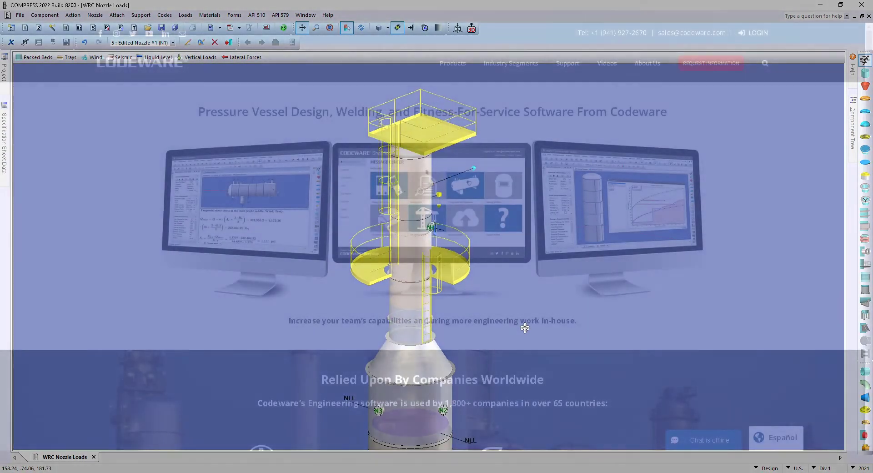